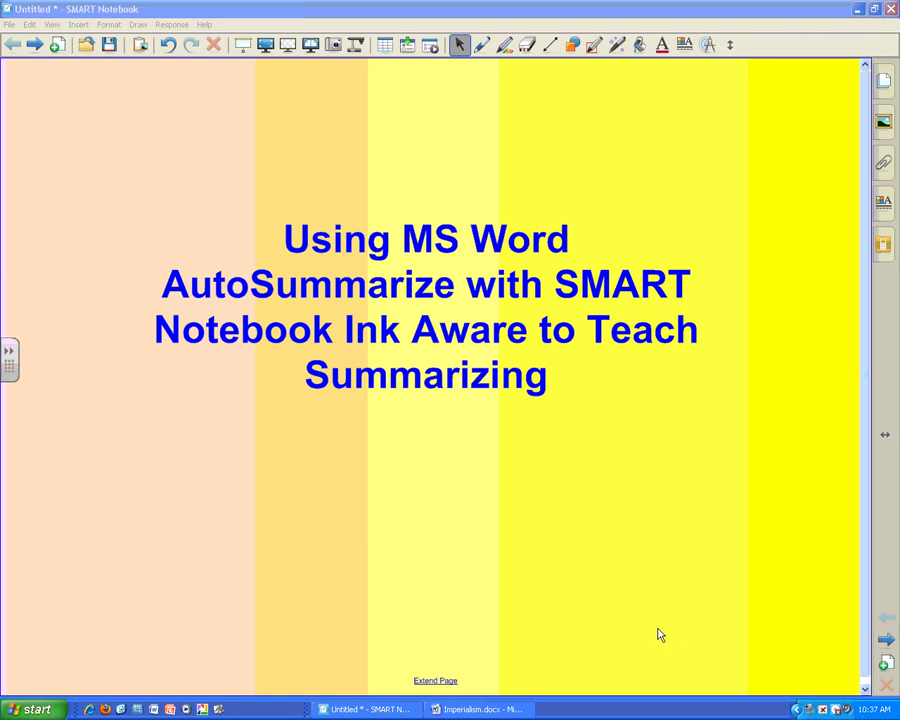
# Switch to the Imperialism.docx document in Word and look through the whole article
pyautogui.click(478, 709)
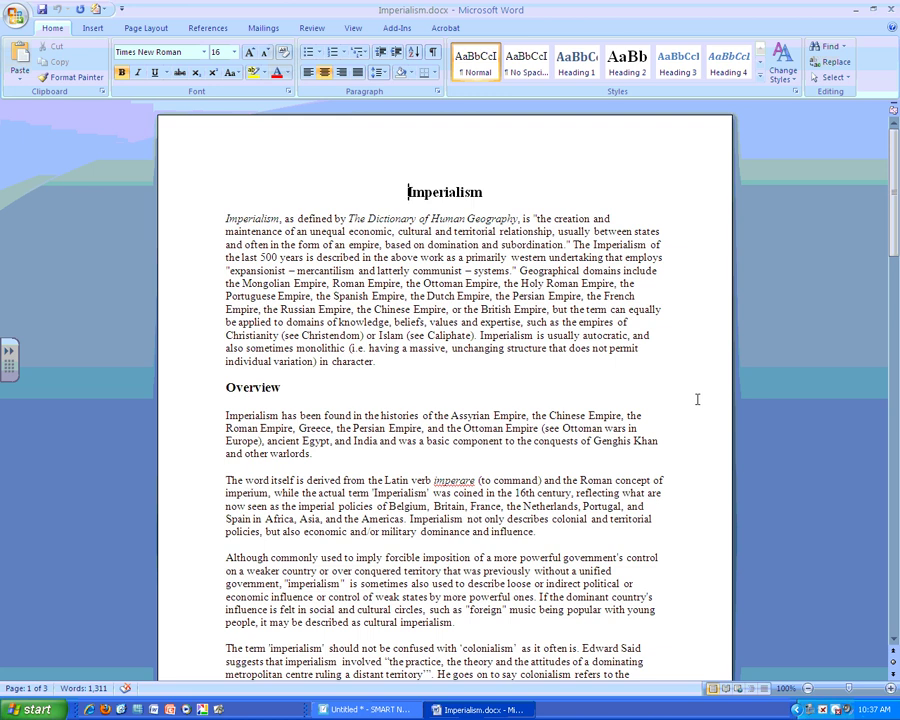
pyautogui.scroll(-9, 697, 399)
pyautogui.scroll(-20, 697, 399)
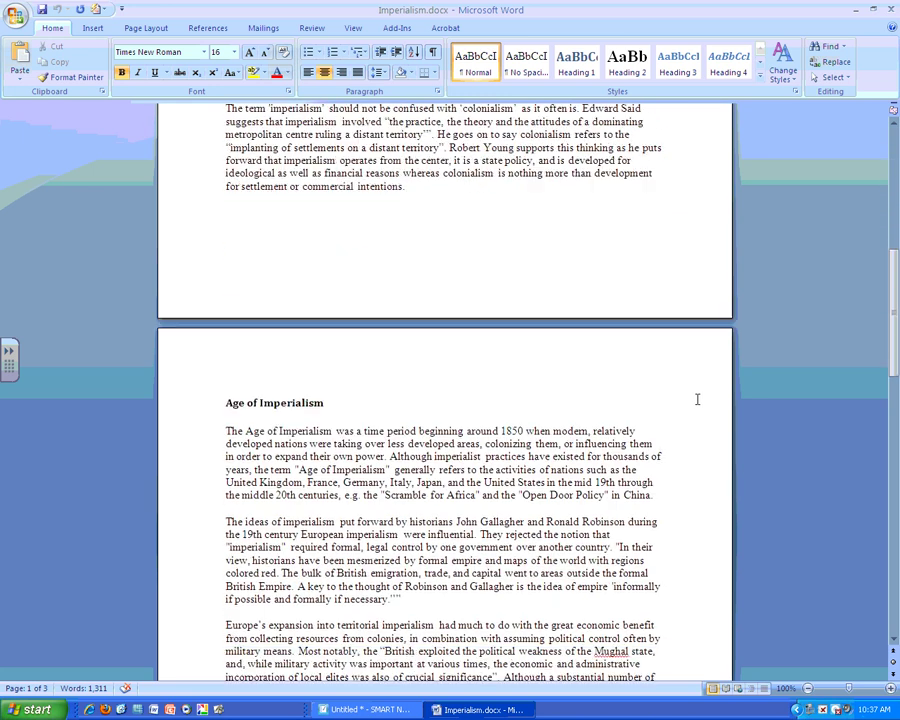
pyautogui.scroll(-10, 697, 399)
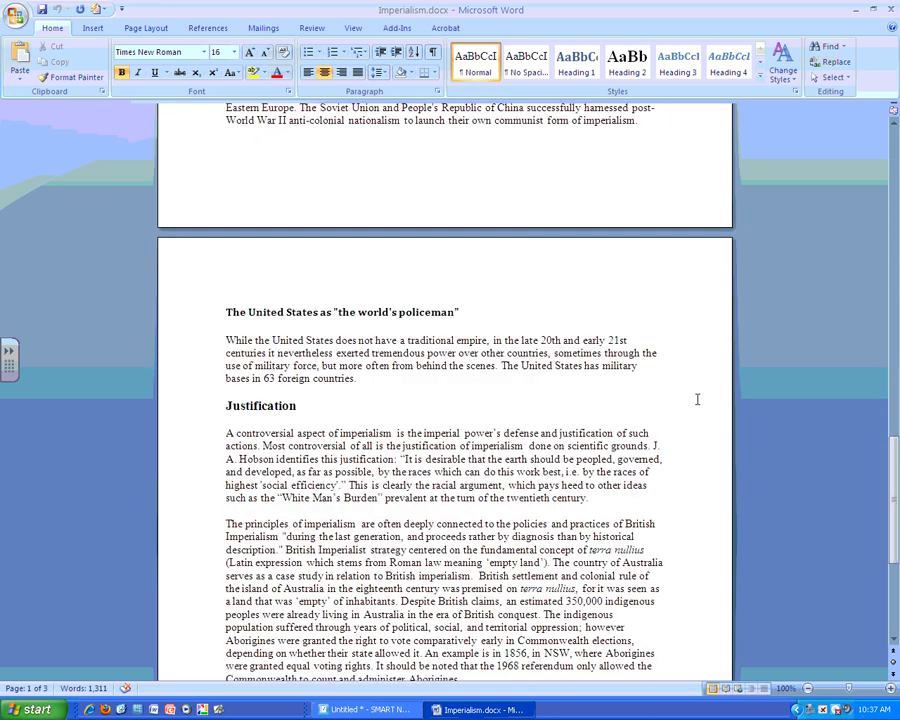
pyautogui.scroll(4, 697, 399)
pyautogui.scroll(8, 697, 399)
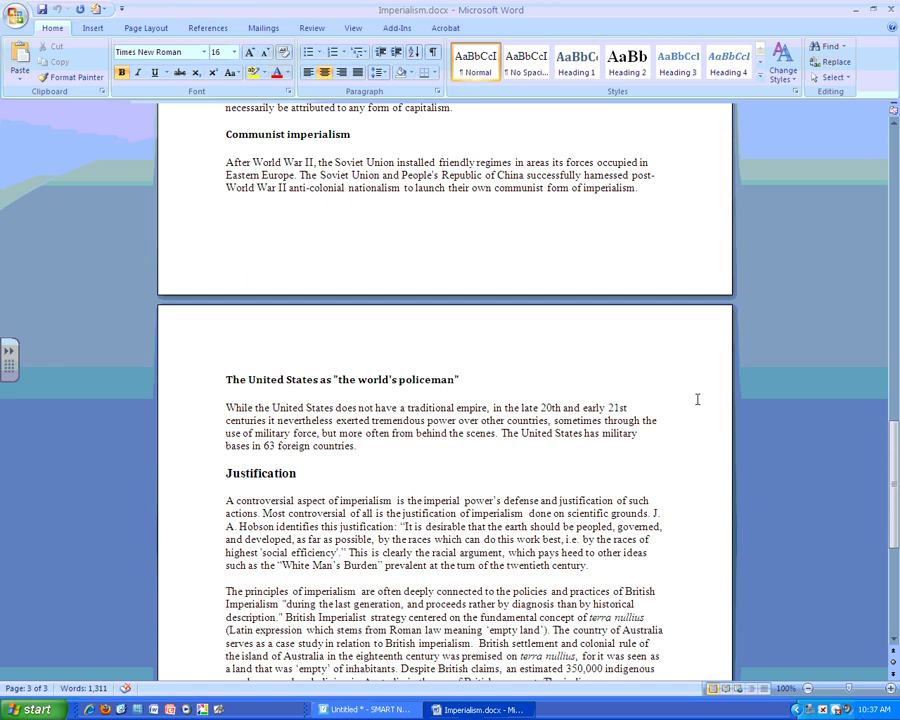
pyautogui.scroll(20, 697, 399)
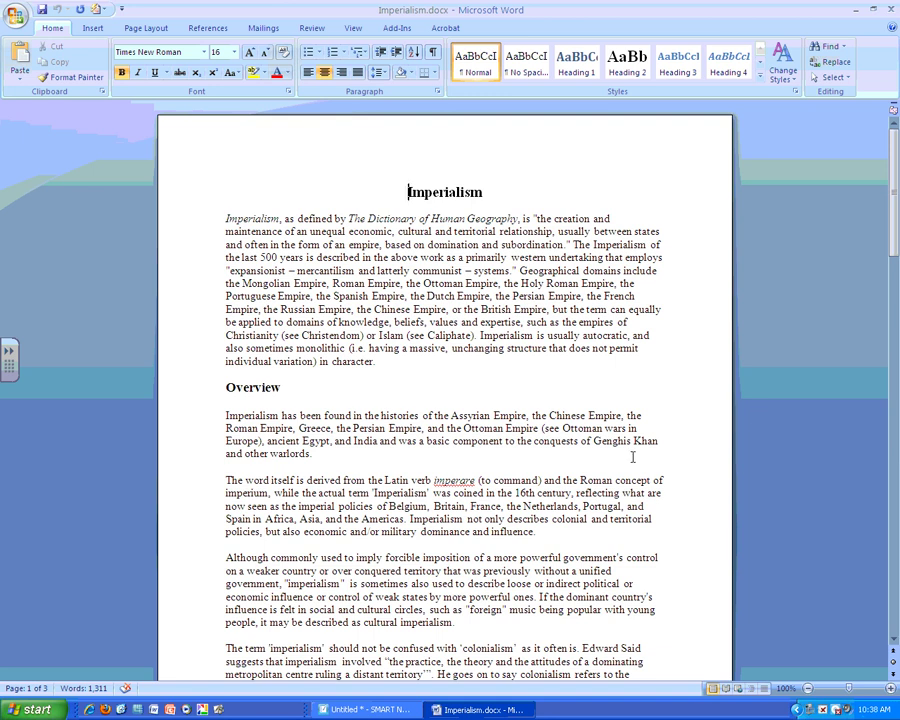
# Highlight the opening definition of imperialism in green ink, from "Imperialism" to "subordination", with the SMART highlighter
pyautogui.click(10, 355)
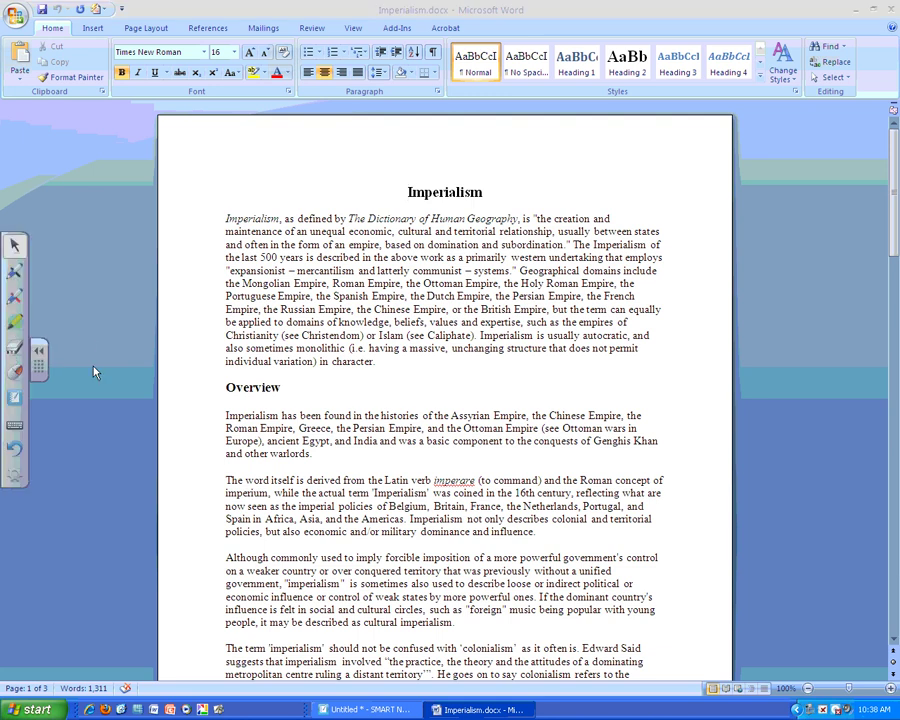
pyautogui.click(14, 324)
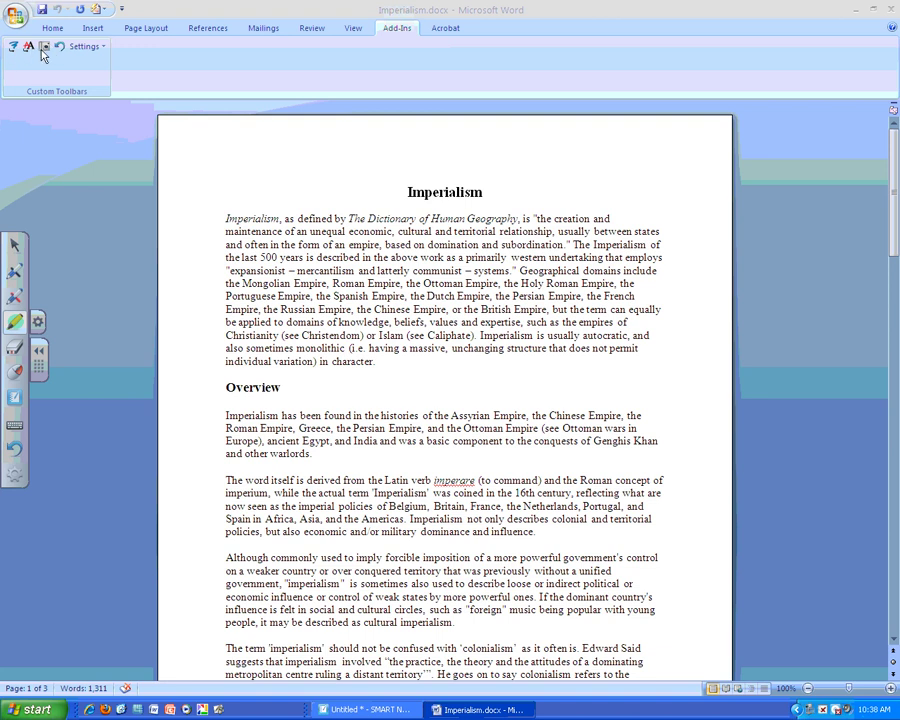
pyautogui.click(222, 216)
pyautogui.moveTo(222, 216); pyautogui.dragTo(627, 219)
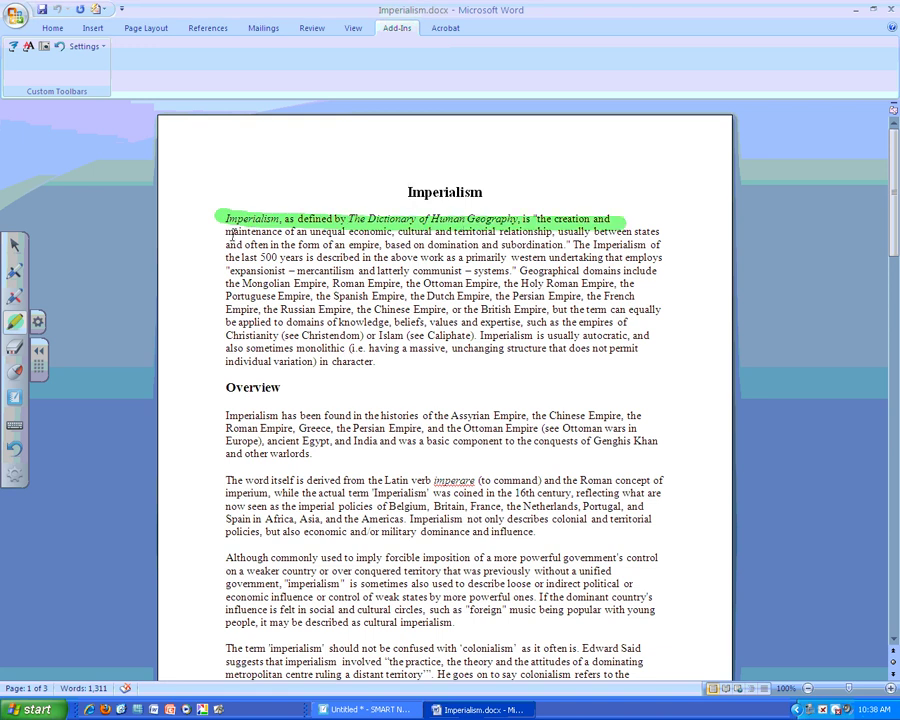
pyautogui.moveTo(224, 232); pyautogui.dragTo(662, 232)
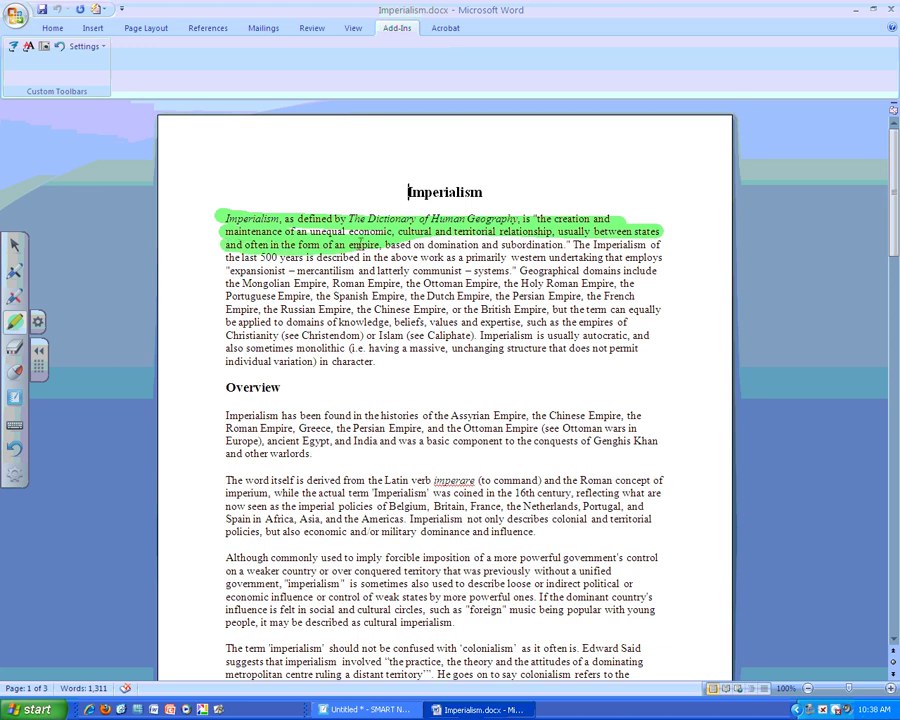
pyautogui.moveTo(446, 242); pyautogui.dragTo(572, 244)
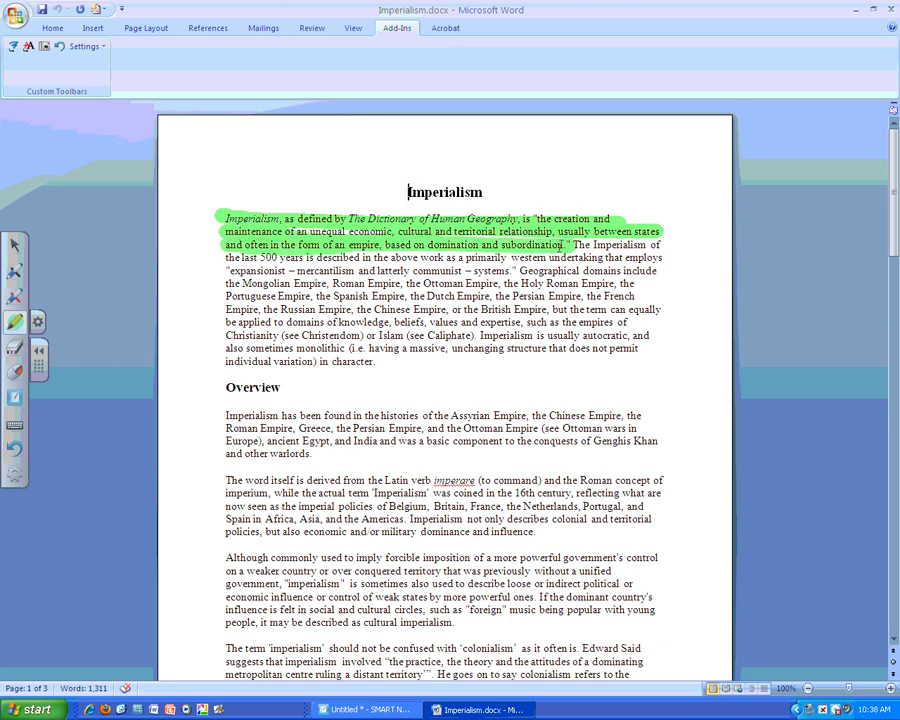
# Highlight the first Overview paragraph and the start of the "Although commonly used" paragraph in green, and insert the ink into the document
pyautogui.moveTo(222, 414)
pyautogui.mouseDown()
pyautogui.moveTo(598, 449)
pyautogui.moveTo(660, 441)
pyautogui.mouseUp()
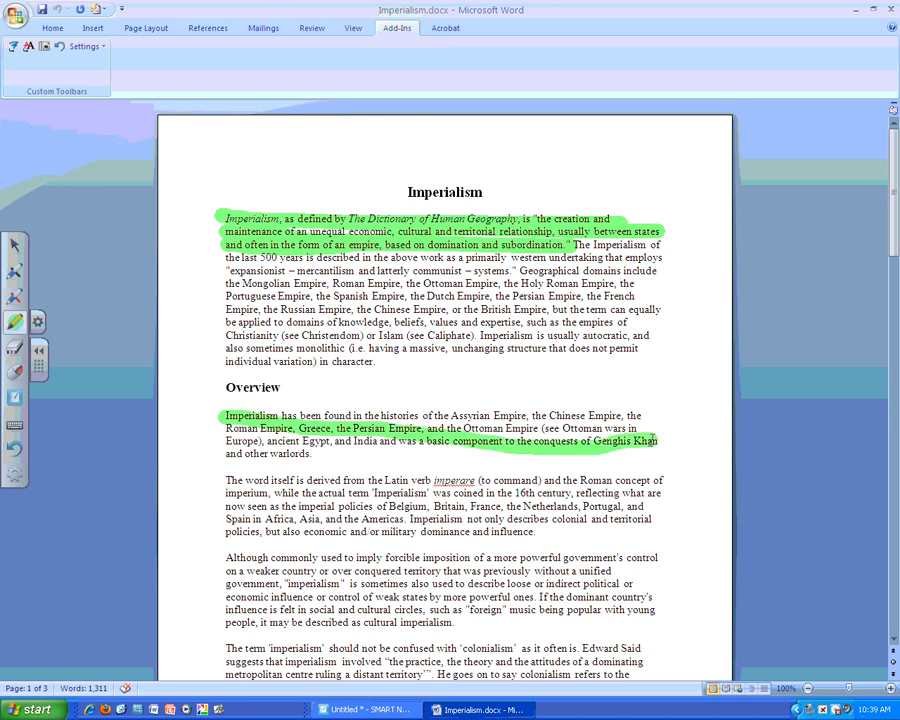
pyautogui.moveTo(224, 441); pyautogui.dragTo(415, 449)
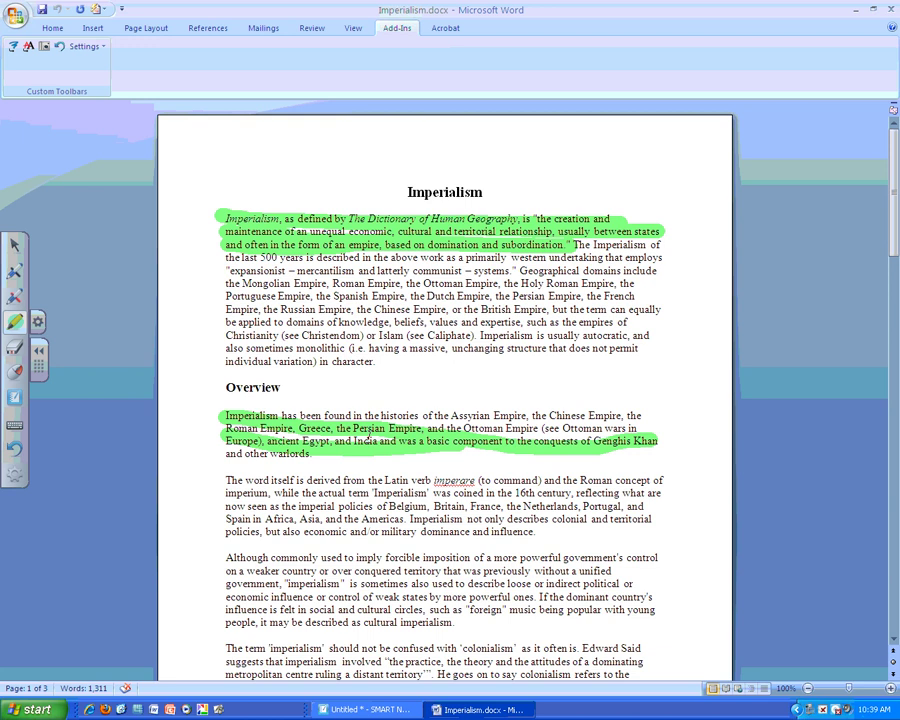
pyautogui.moveTo(213, 553); pyautogui.dragTo(527, 557)
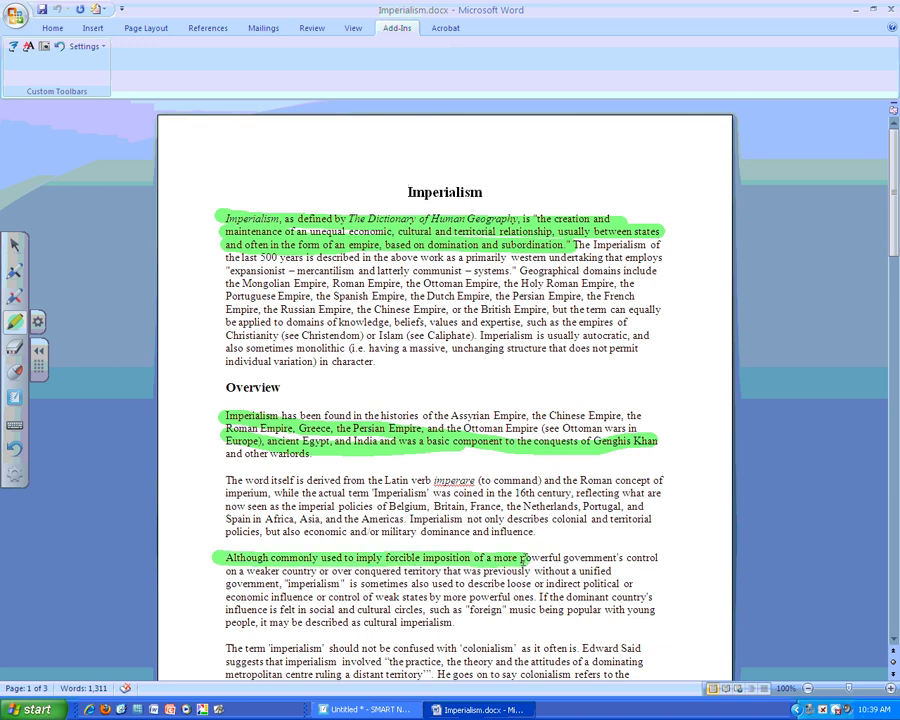
pyautogui.click(12, 48)
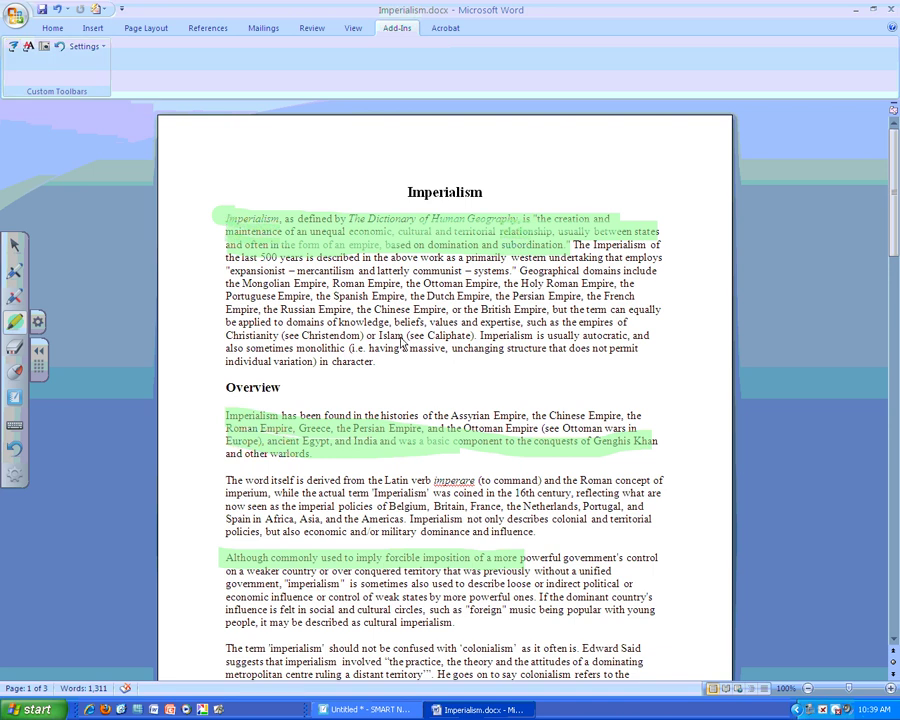
# Locate AutoSummary Tools among all commands in the Quick Access Toolbar customization options, and accept the options
pyautogui.click(14, 15)
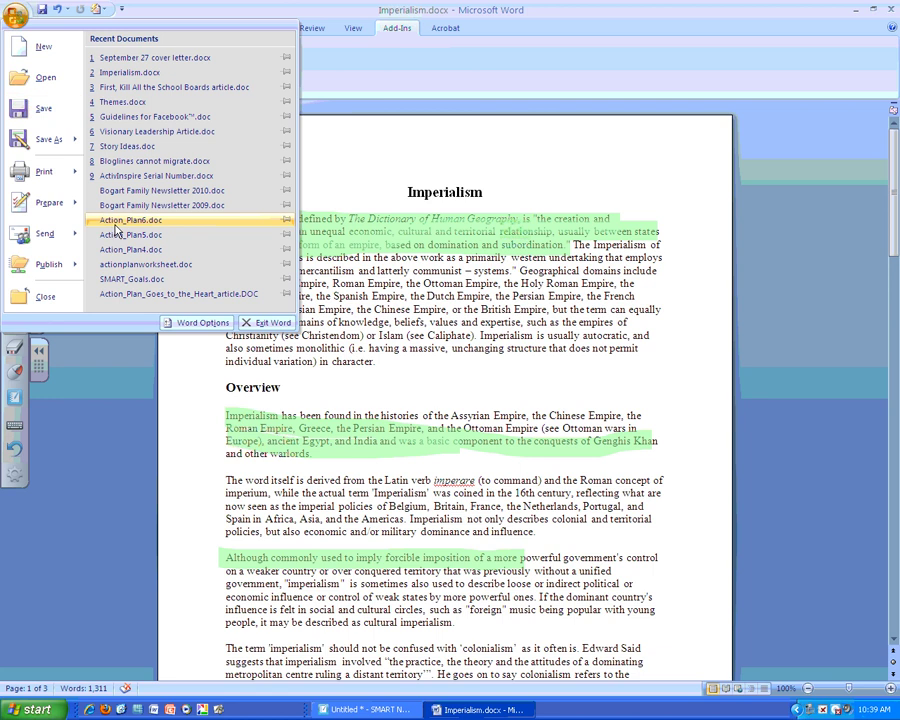
pyautogui.click(197, 324)
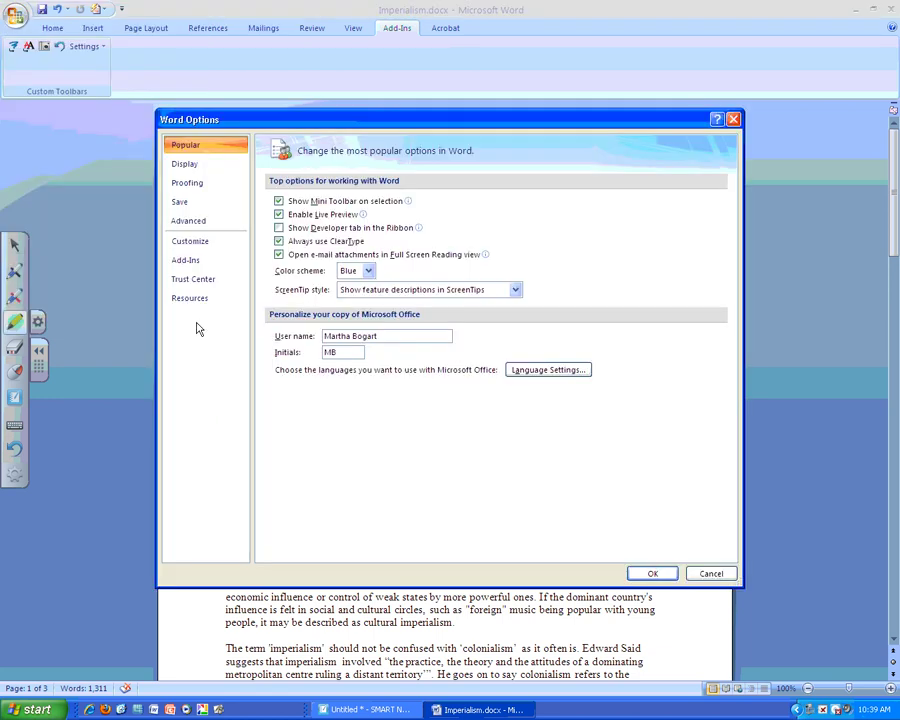
pyautogui.click(193, 243)
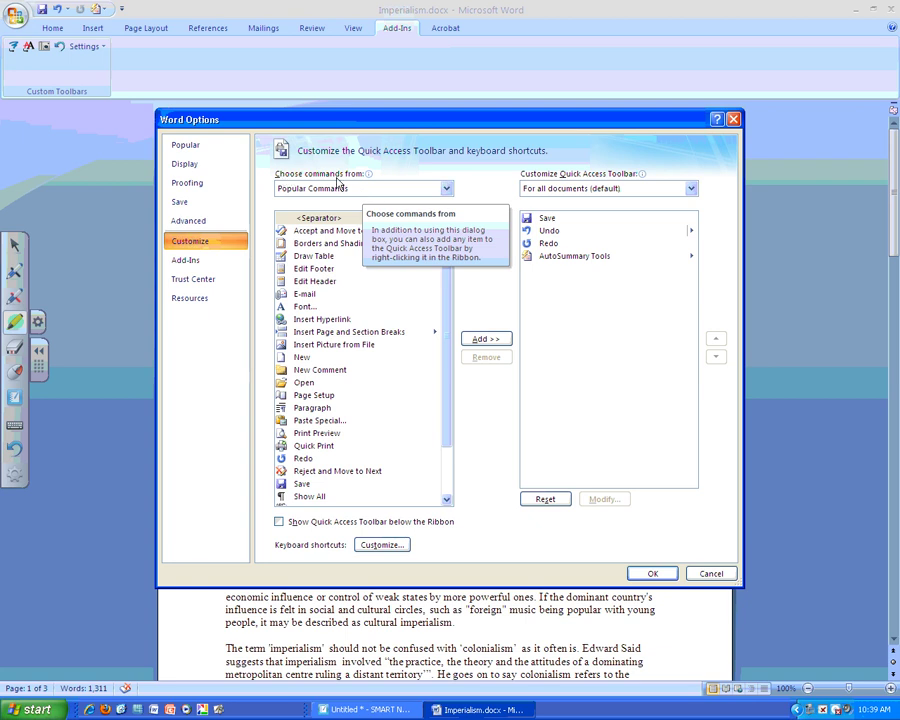
pyautogui.click(446, 189)
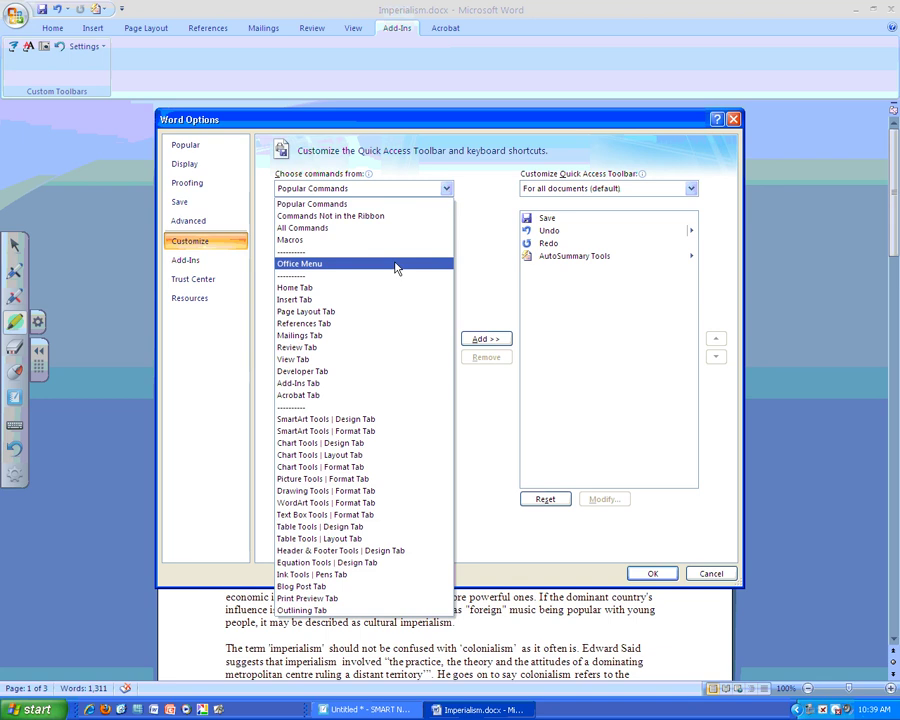
pyautogui.click(330, 229)
pyautogui.scroll(-15, 398, 352)
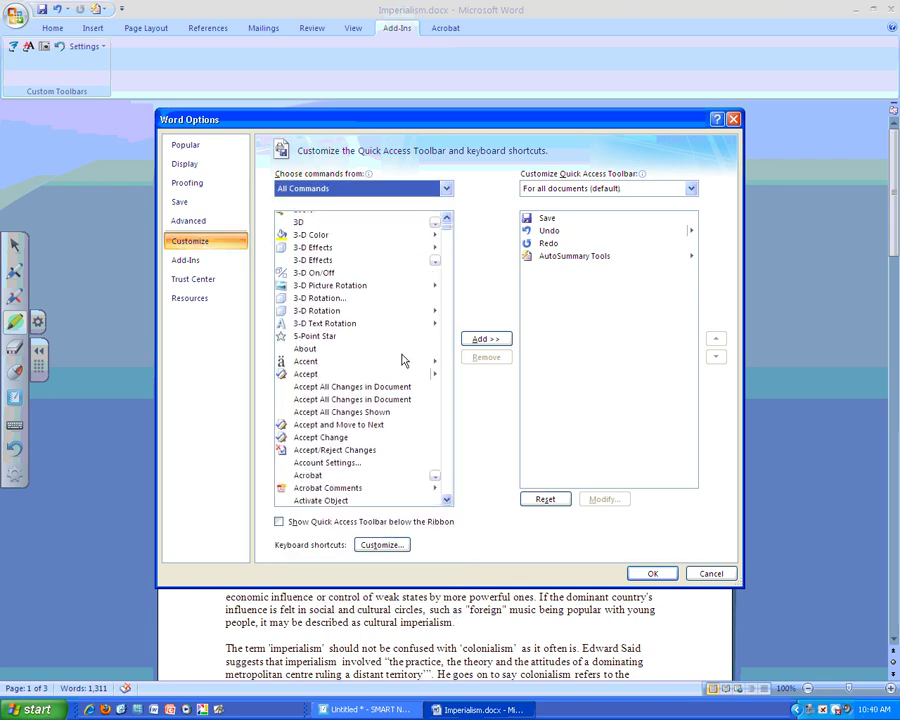
pyautogui.scroll(-12, 402, 360)
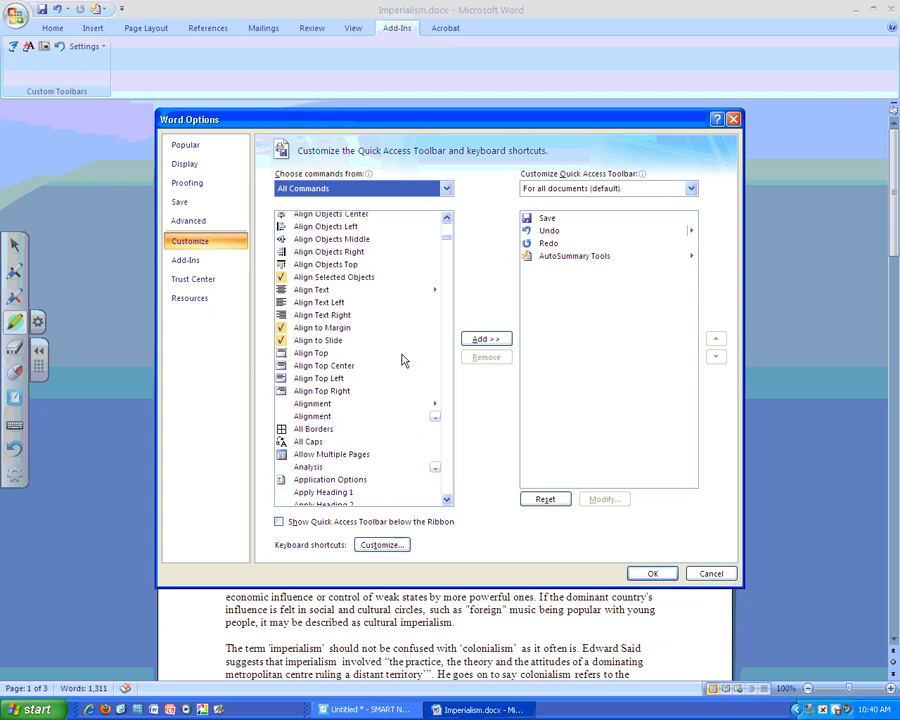
pyautogui.scroll(-6, 402, 360)
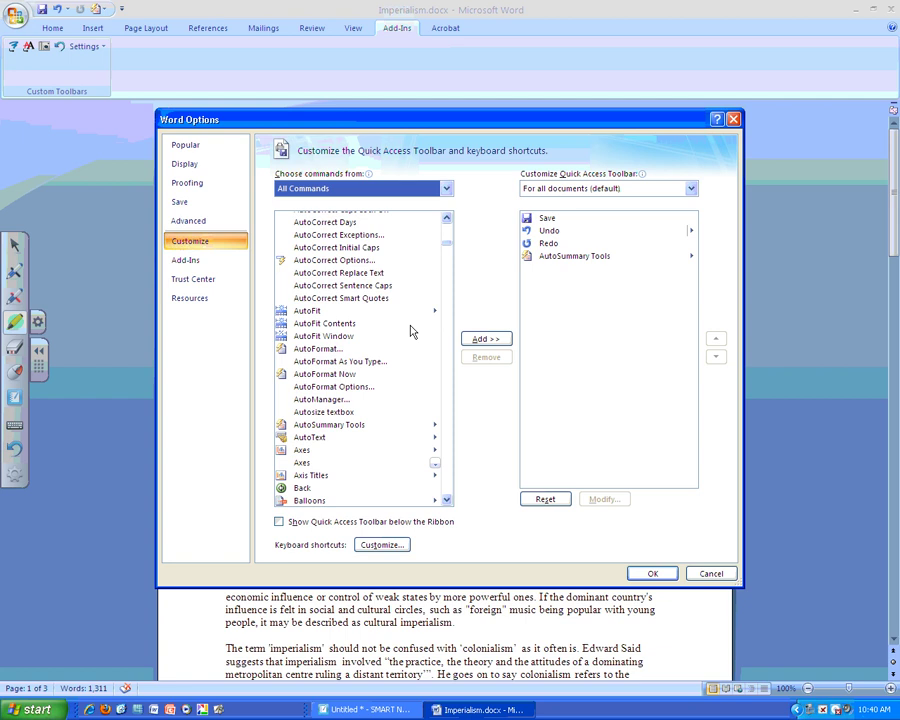
pyautogui.click(316, 428)
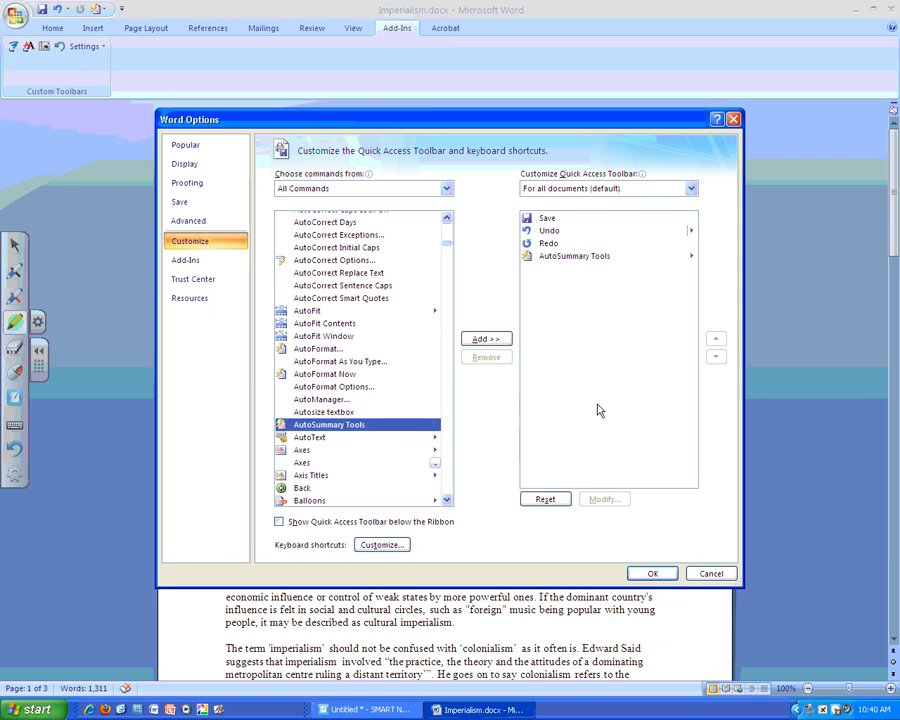
pyautogui.click(653, 574)
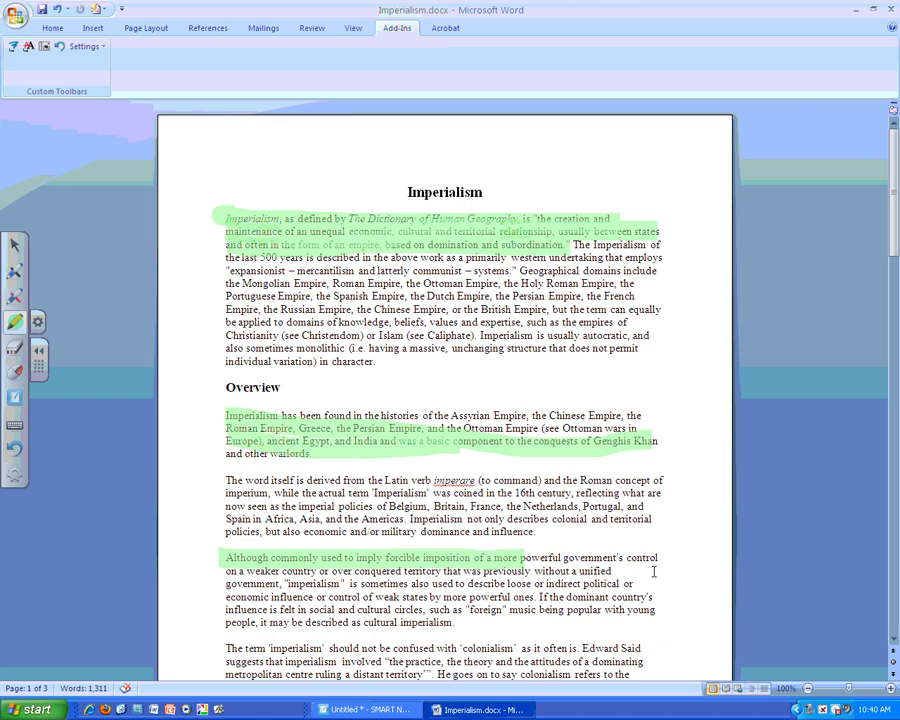
# AutoSummarize the document by highlighting key points at 25% of the original length
pyautogui.click(96, 9)
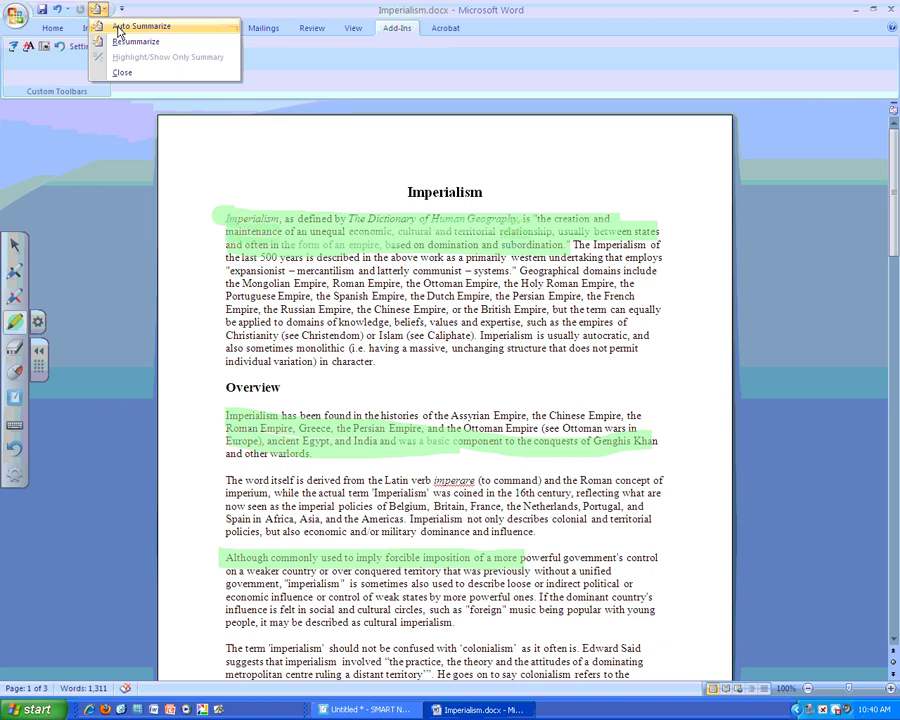
pyautogui.click(118, 30)
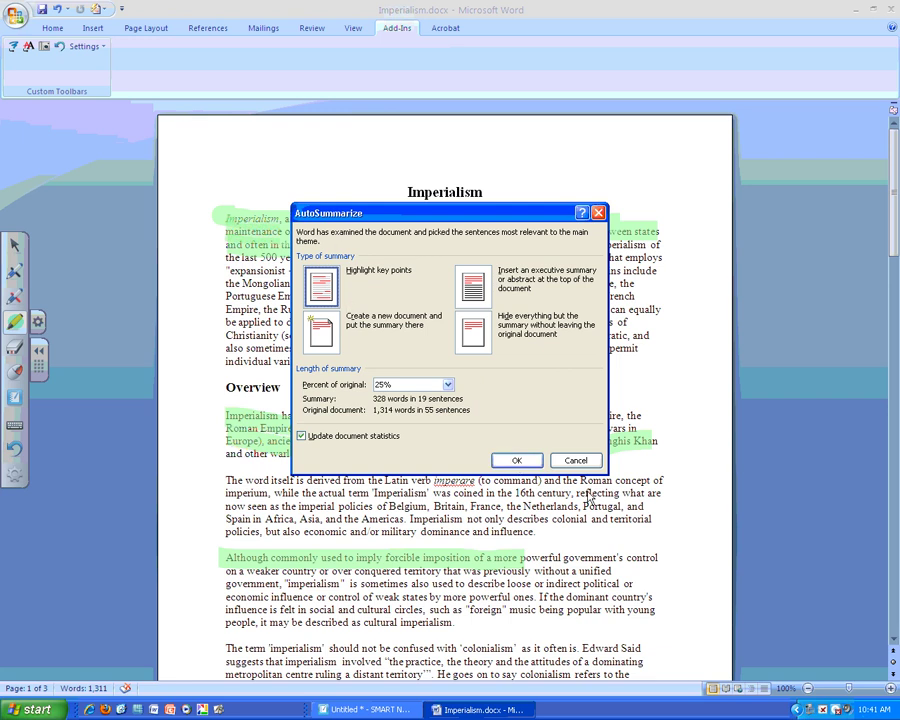
pyautogui.click(516, 460)
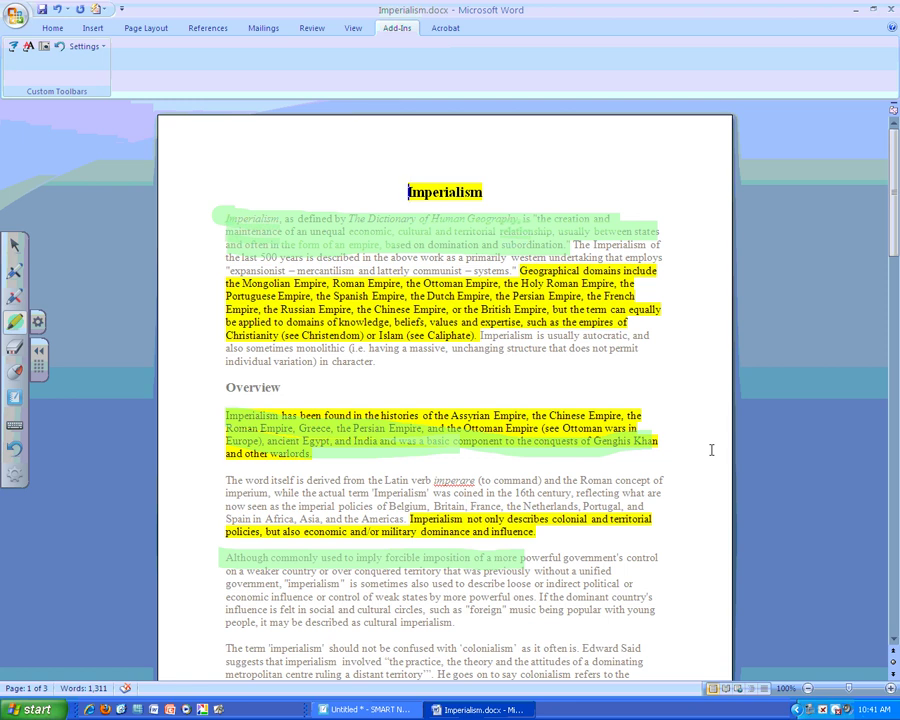
# Put away the highlighter pen and review the automatically highlighted key points throughout the article against the green ink
pyautogui.click(15, 245)
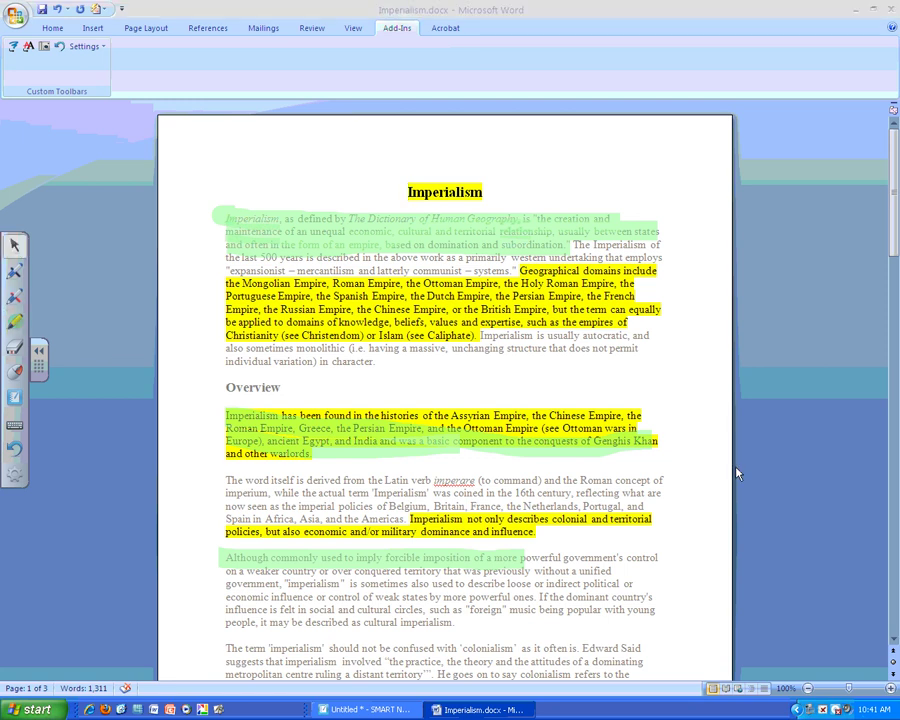
pyautogui.scroll(-15, 758, 481)
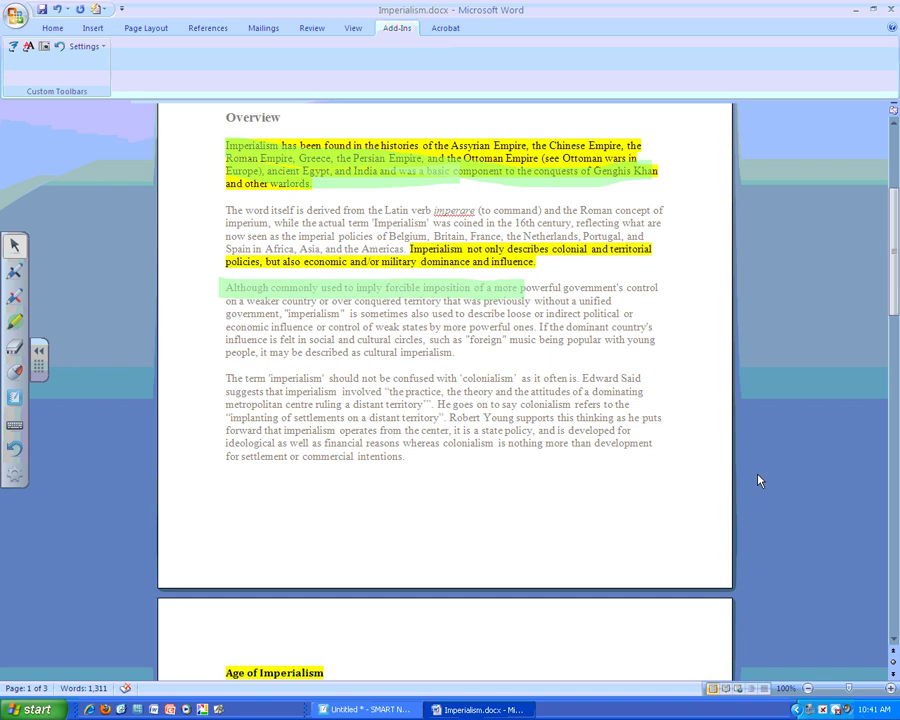
pyautogui.scroll(-15, 758, 481)
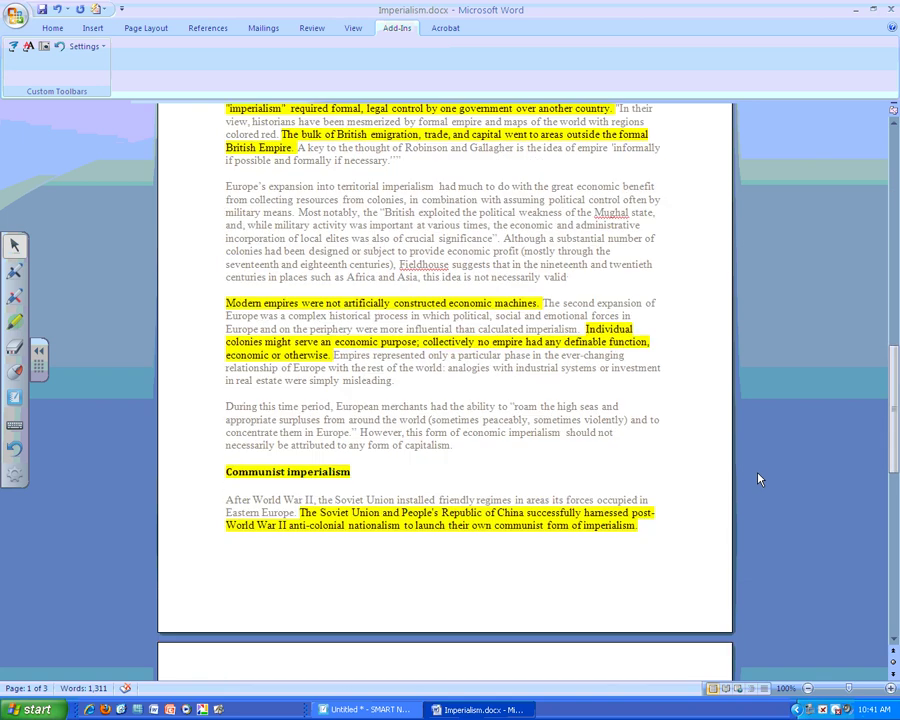
pyautogui.scroll(-5, 758, 479)
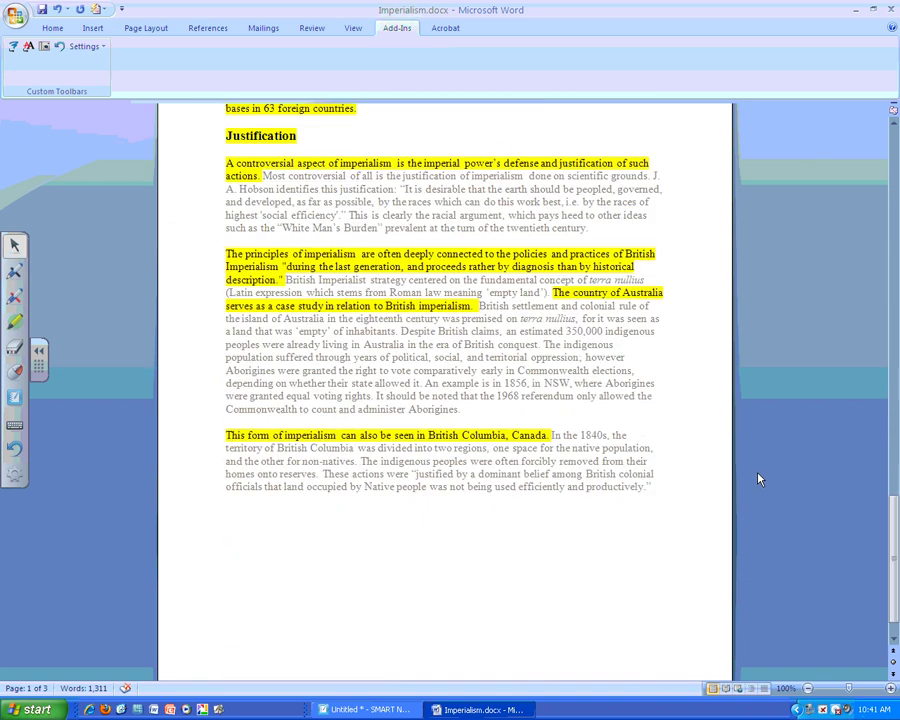
pyautogui.scroll(10, 758, 479)
pyautogui.scroll(15, 758, 479)
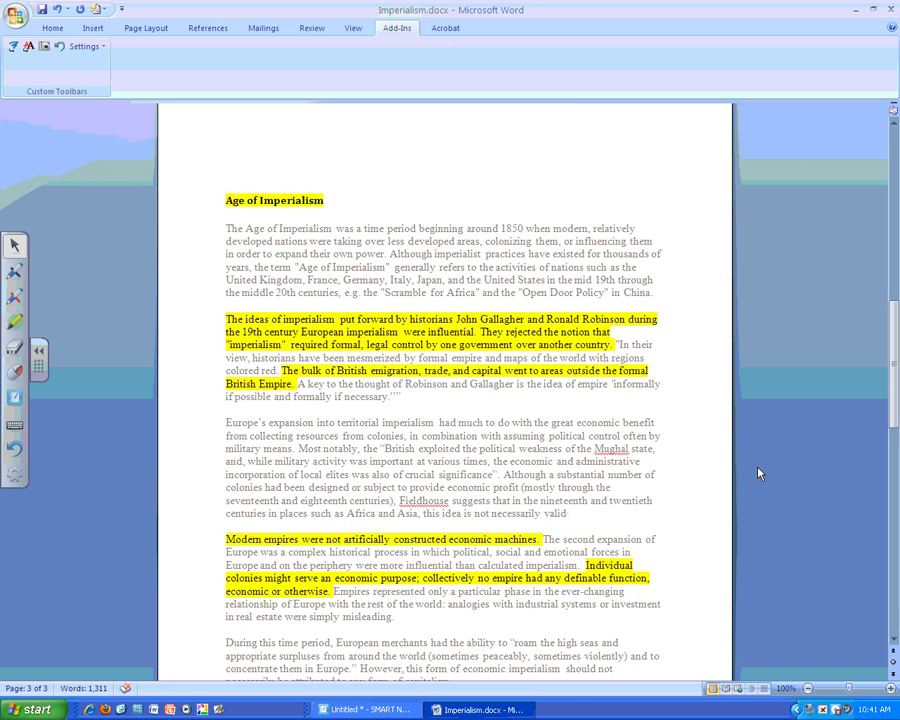
pyautogui.scroll(5, 758, 464)
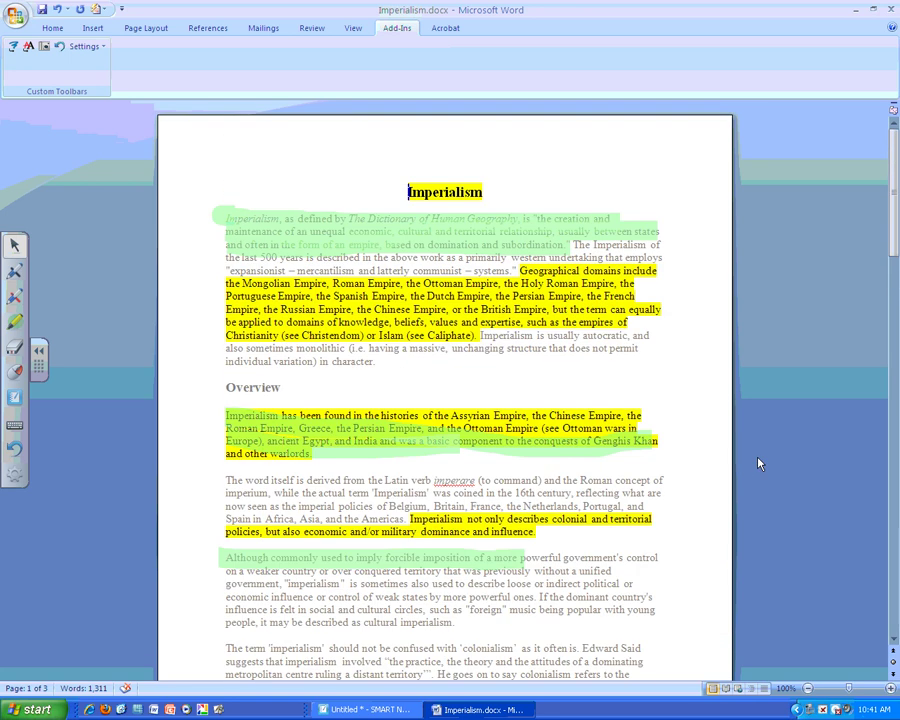